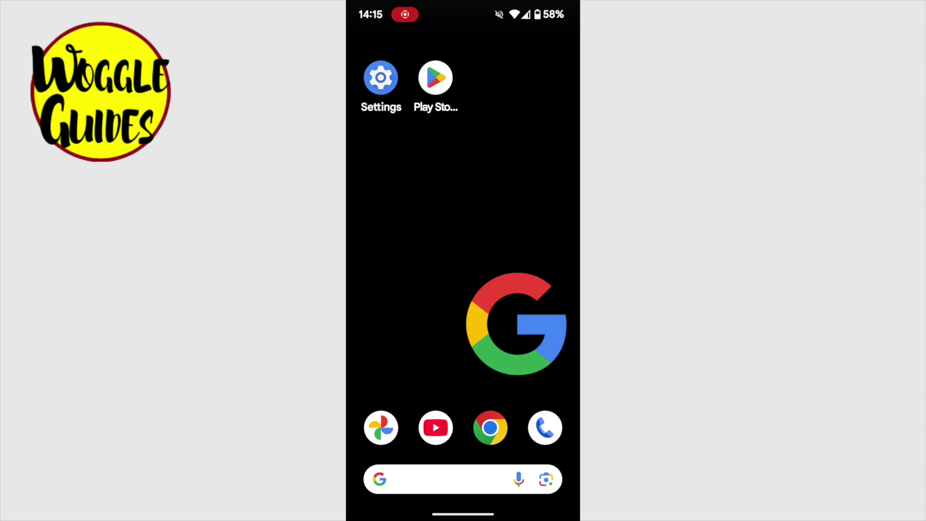
# Launch the Play Store from the home screen and go to its Search page.
pyautogui.click(435, 78)
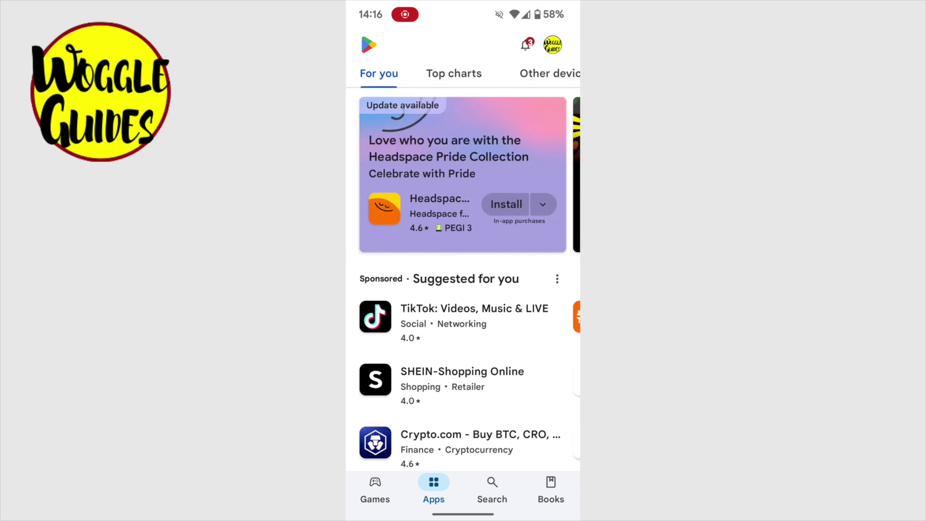
pyautogui.click(493, 490)
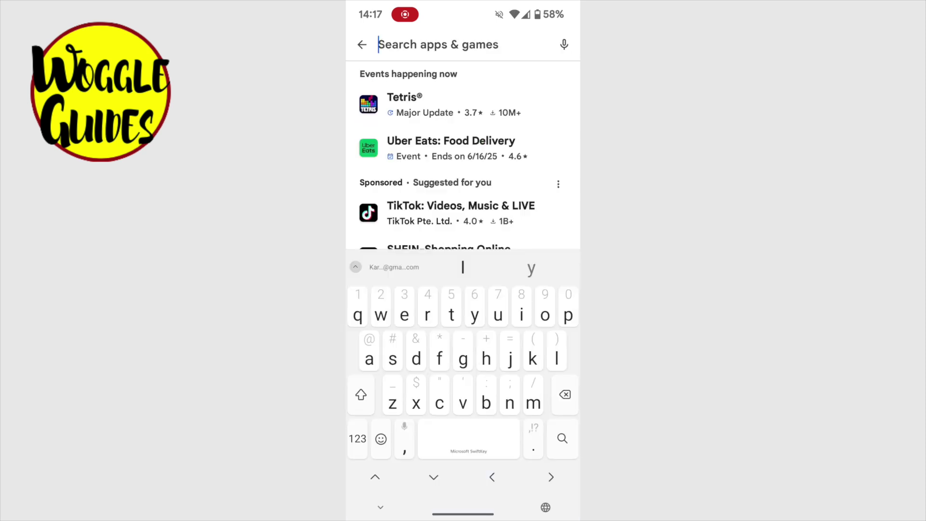
pyautogui.write('what')
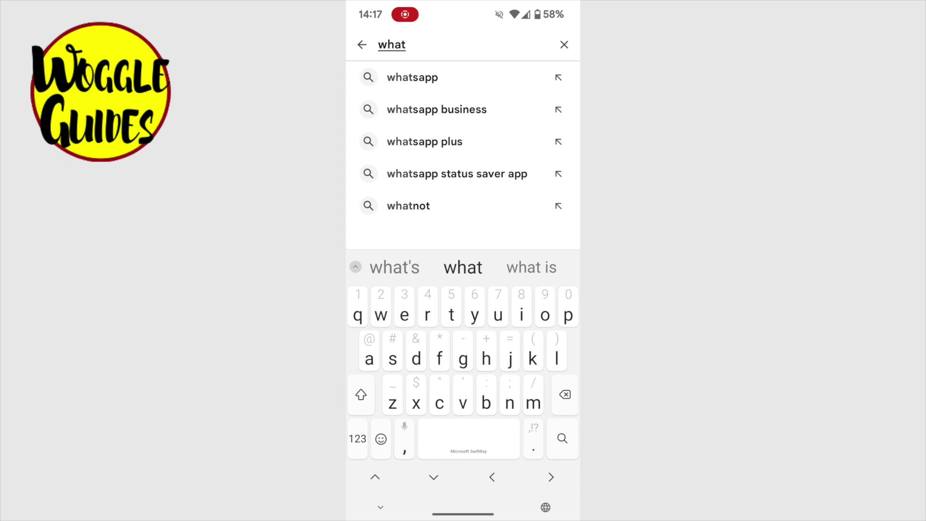
# Search the Play Store for 'whatsapp'.
pyautogui.click(409, 78)
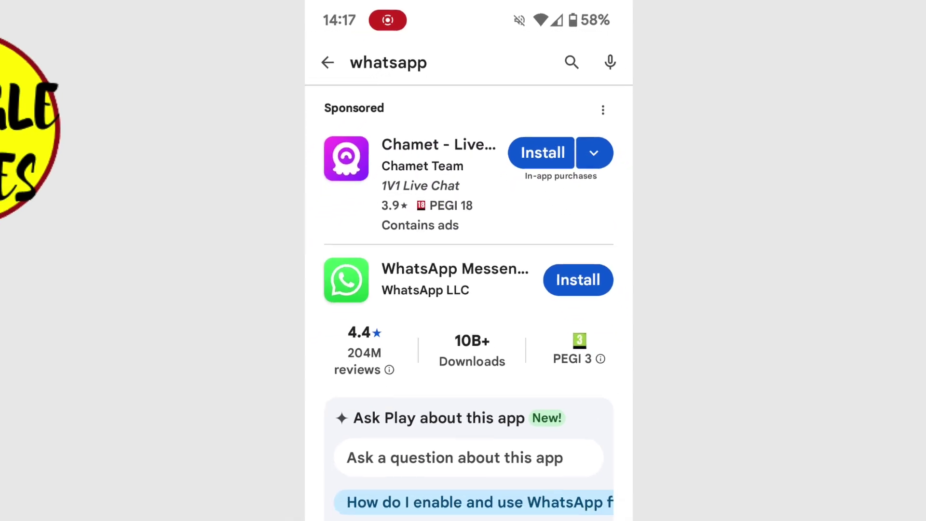
# Install WhatsApp Messenger by WhatsApp LLC from the search results.
pyautogui.click(609, 347)
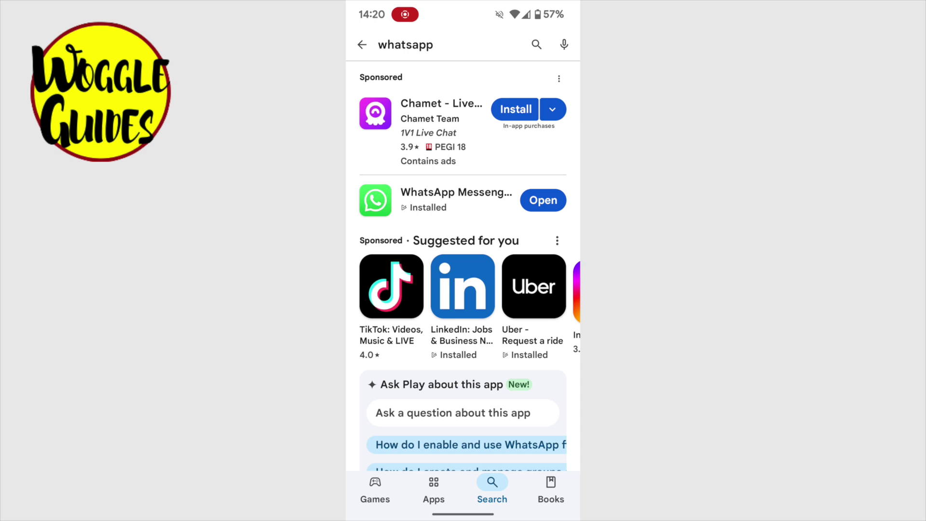
# Open WhatsApp Messenger from its Play Store listing to reach the Chats list.
pyautogui.click(542, 200)
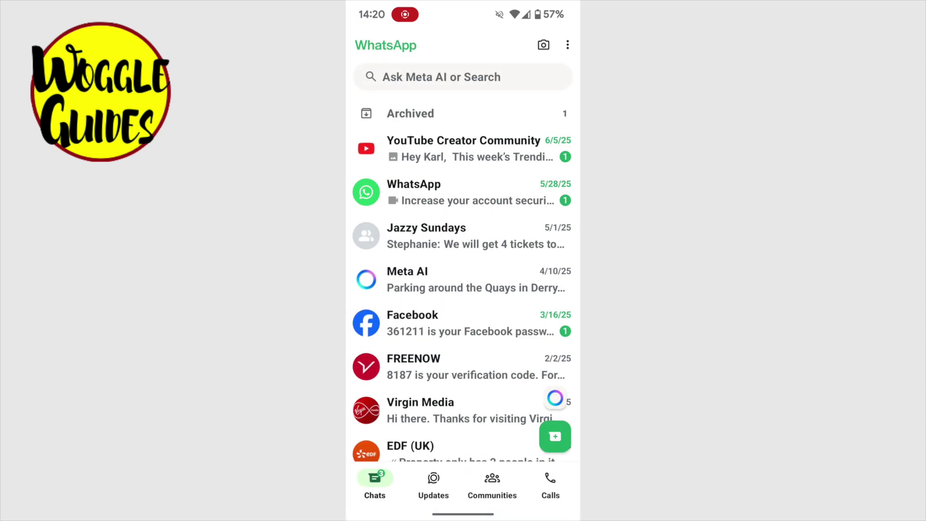